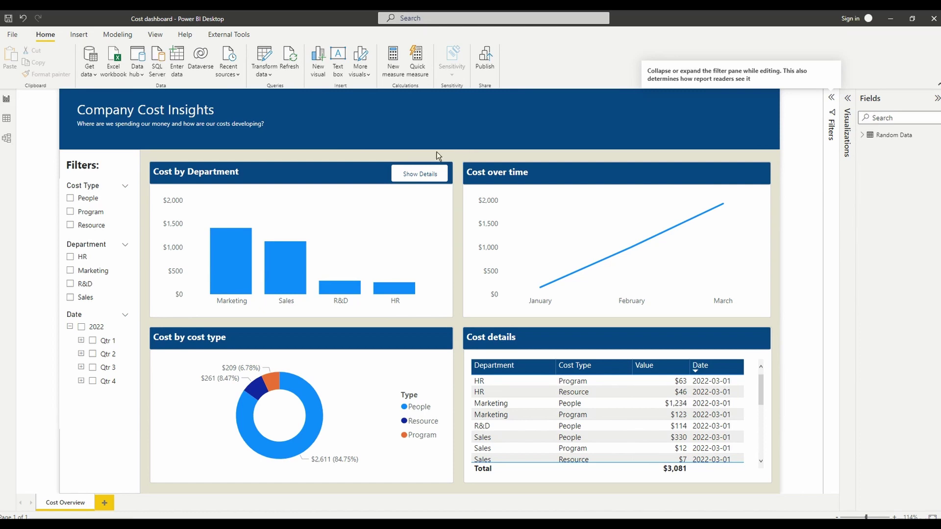
Open the Selection pane and select the Shape, Button and title text box rows to identify them.
{"action": "left_click", "coordinate": [154, 35]}
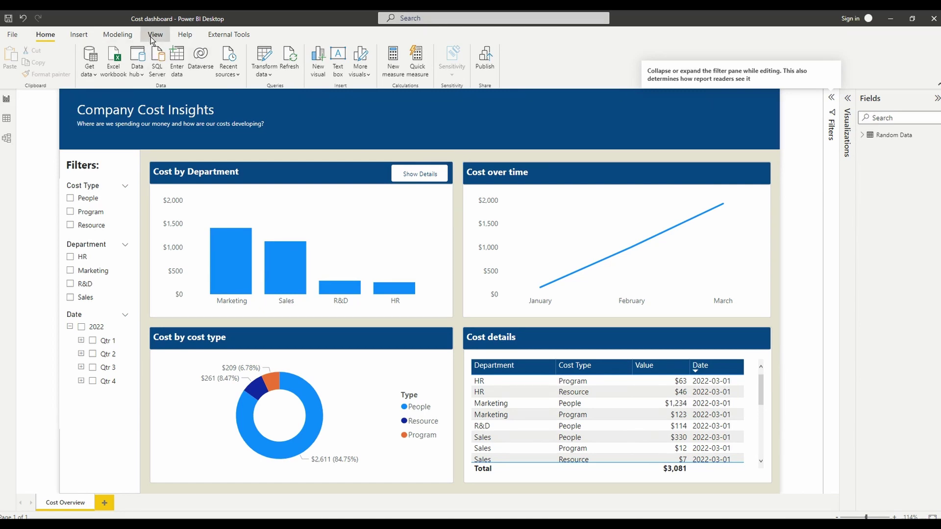
{"action": "left_click", "coordinate": [427, 76]}
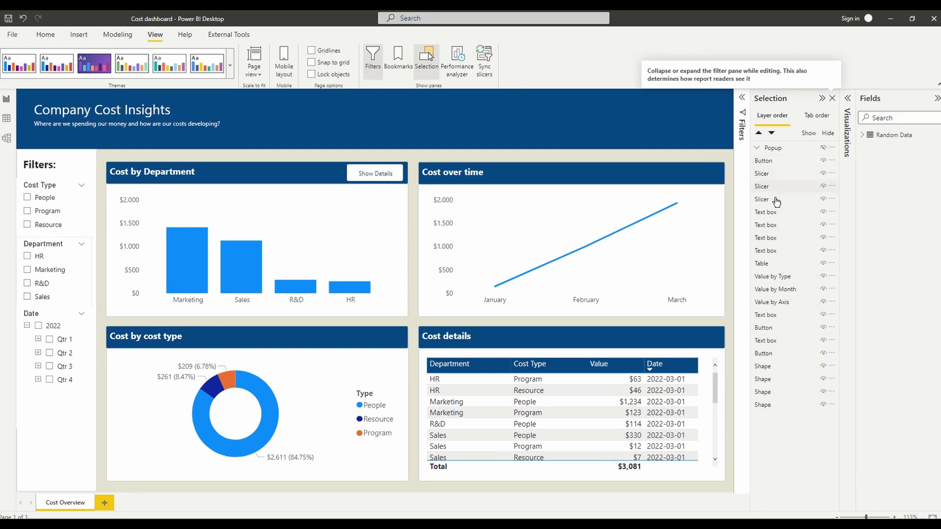
{"action": "left_click", "coordinate": [768, 366]}
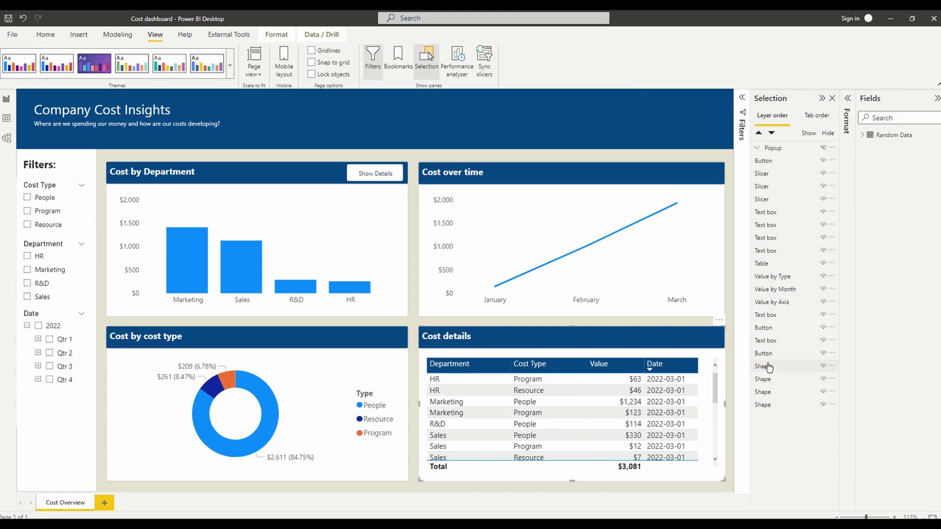
{"action": "left_click", "coordinate": [769, 353]}
{"action": "left_click", "coordinate": [766, 341]}
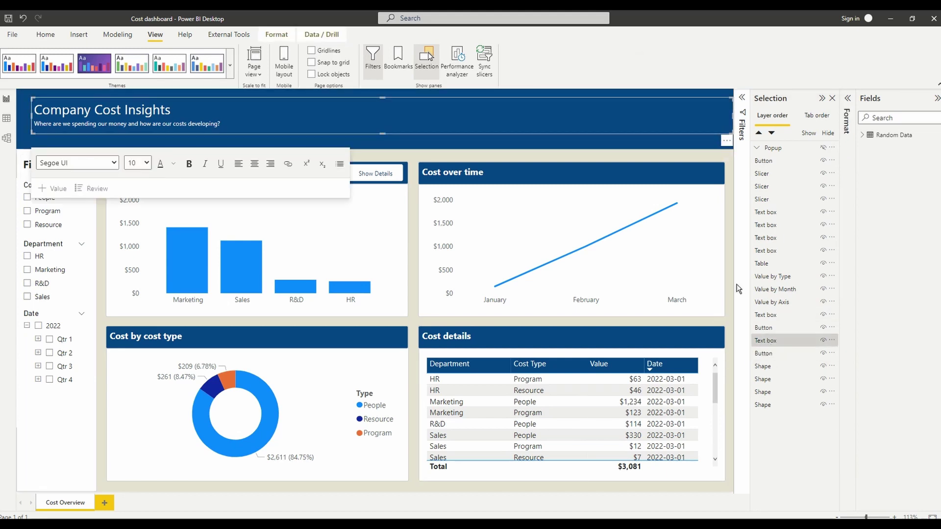
{"action": "left_click", "coordinate": [733, 291]}
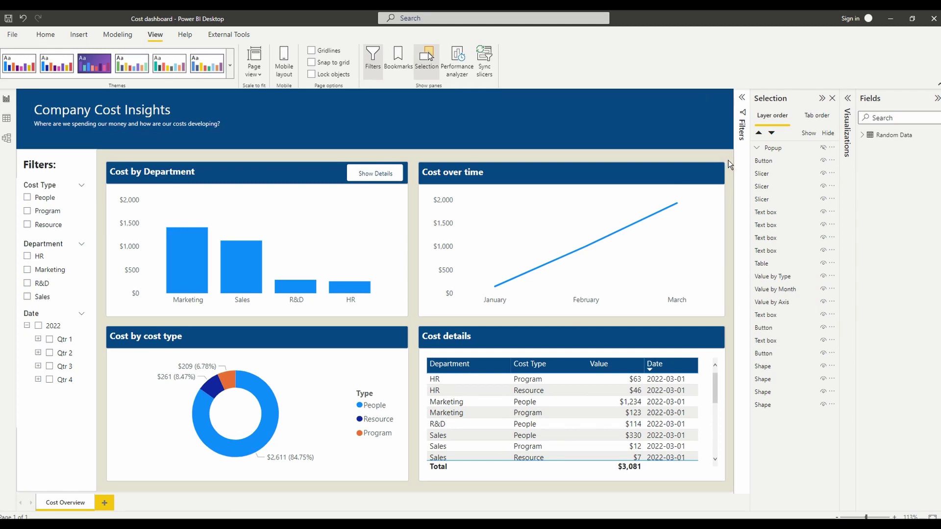
{"action": "left_click", "coordinate": [823, 149]}
{"action": "left_click", "coordinate": [824, 149]}
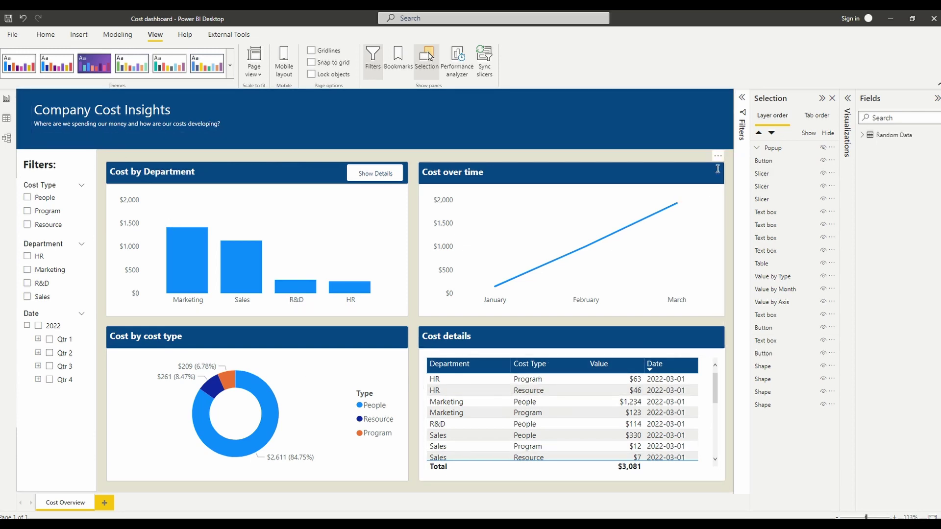
Group all parts of the Cost over time tile and name the group 'Cost over time tile'.
{"action": "left_click_drag", "start_coordinate": [731, 163], "coordinate": [414, 322]}
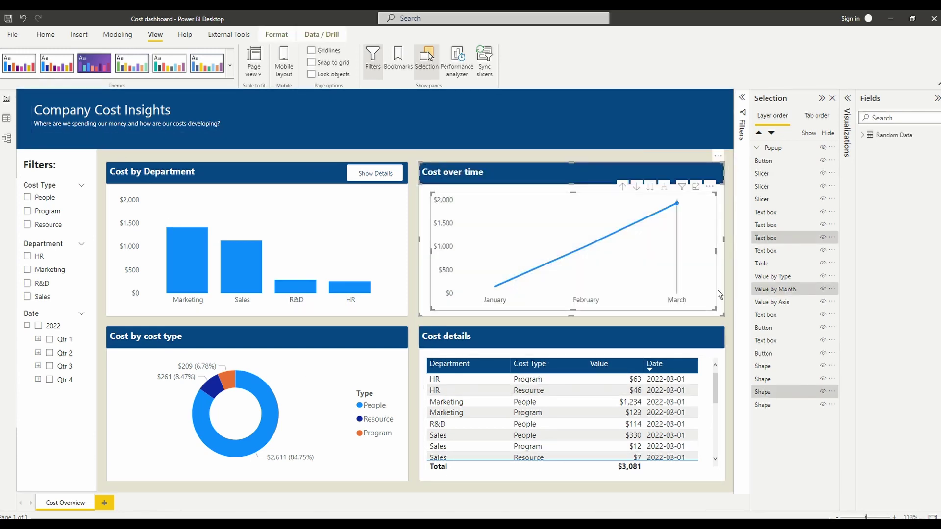
{"action": "right_click", "coordinate": [774, 243]}
{"action": "mouse_move", "coordinate": [796, 249]}
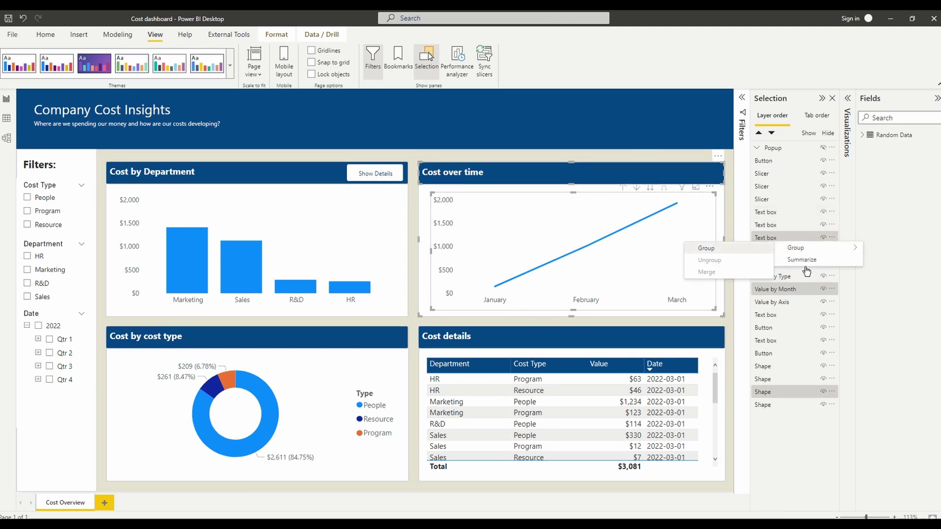
{"action": "left_click", "coordinate": [743, 250]}
{"action": "double_click", "coordinate": [771, 150]}
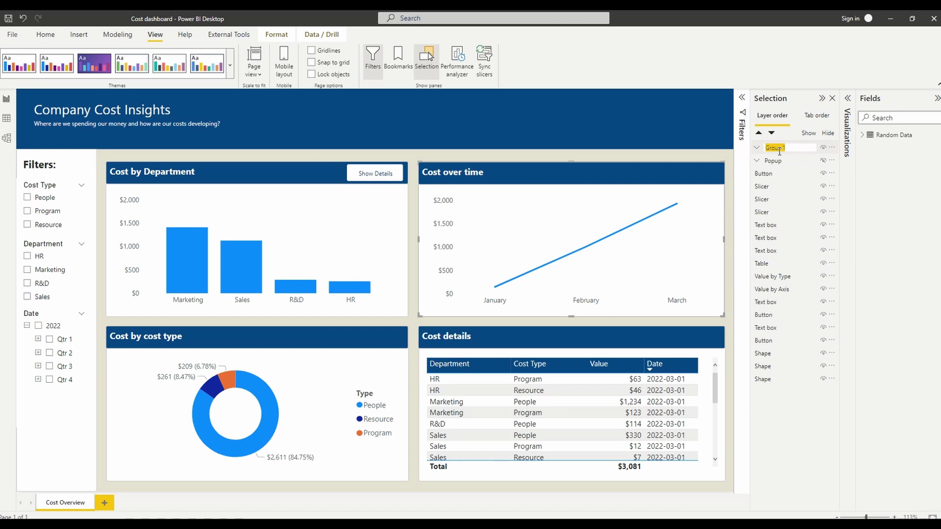
{"action": "type", "text": "Cost over time t"}
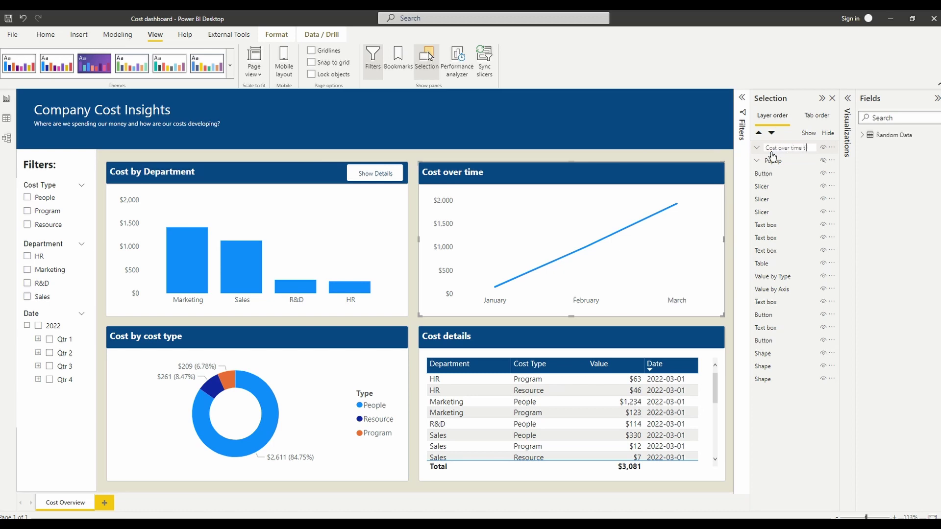
{"action": "type", "text": "ile"}
{"action": "key", "text": "Return"}
Group all parts of the Cost details tile and name the group 'Details tile'.
{"action": "left_click", "coordinate": [722, 340]}
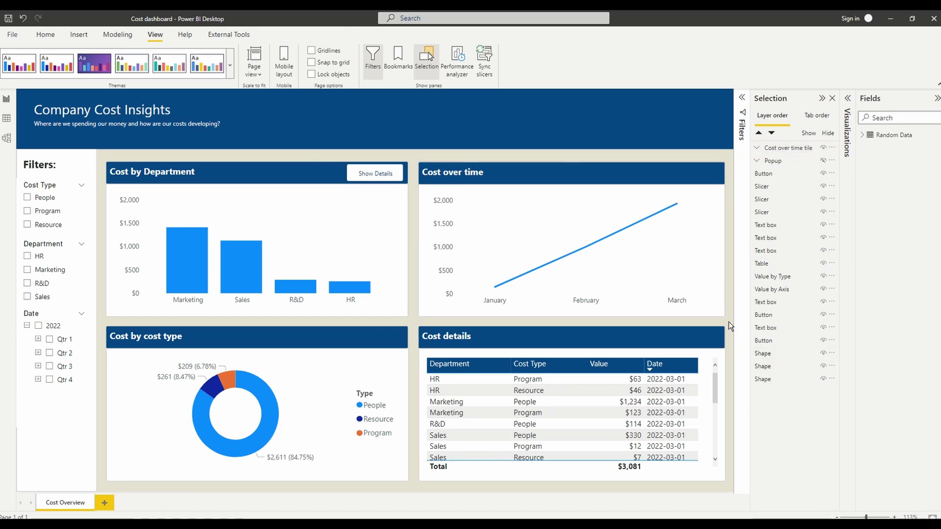
{"action": "left_click_drag", "start_coordinate": [730, 318], "coordinate": [411, 492]}
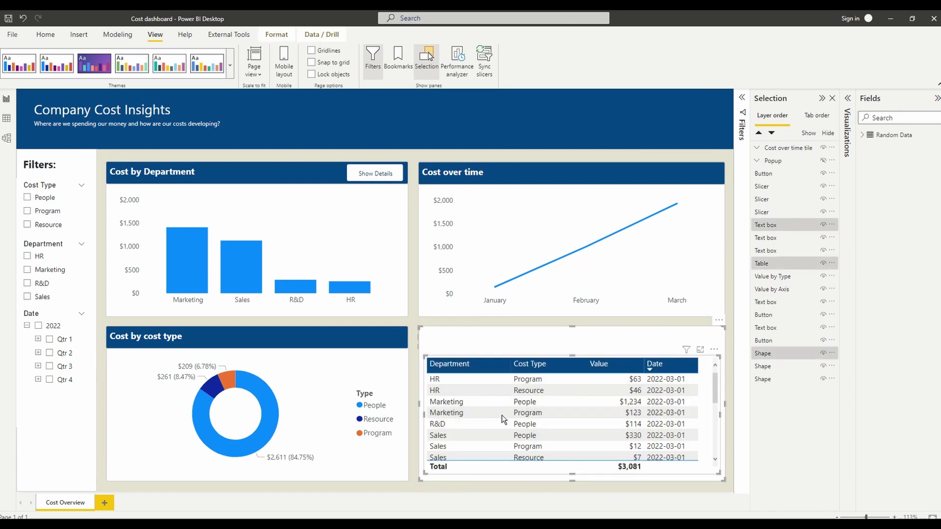
{"action": "right_click", "coordinate": [768, 226]}
{"action": "mouse_move", "coordinate": [841, 238]}
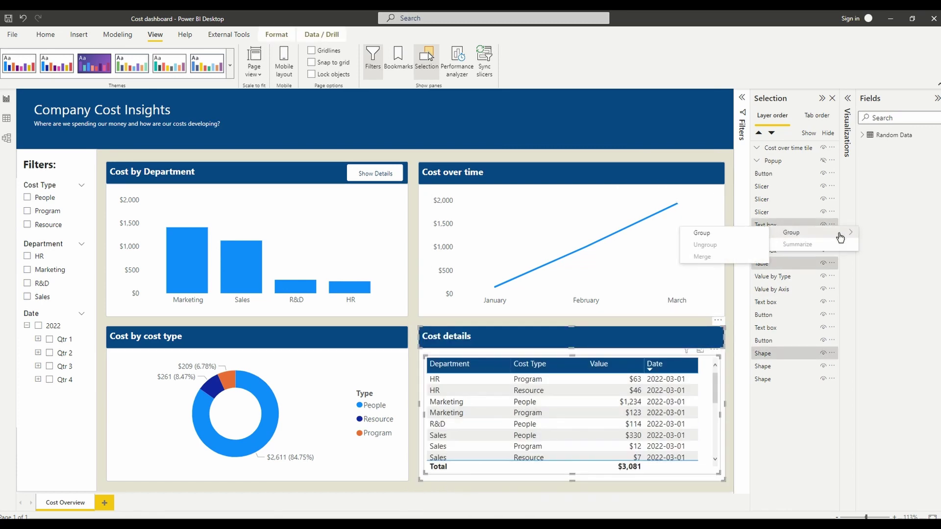
{"action": "left_click", "coordinate": [730, 233]}
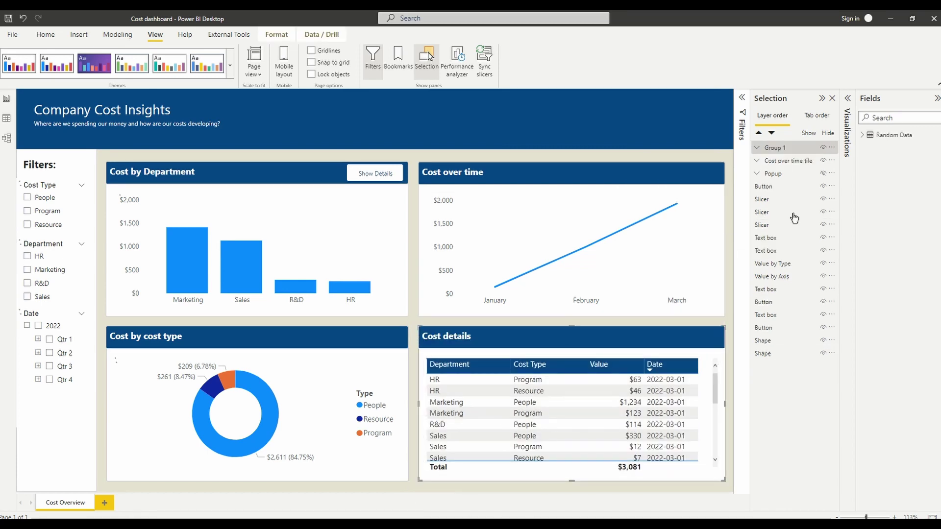
{"action": "double_click", "coordinate": [783, 150]}
{"action": "type", "text": "Details tile"}
{"action": "key", "text": "Return"}
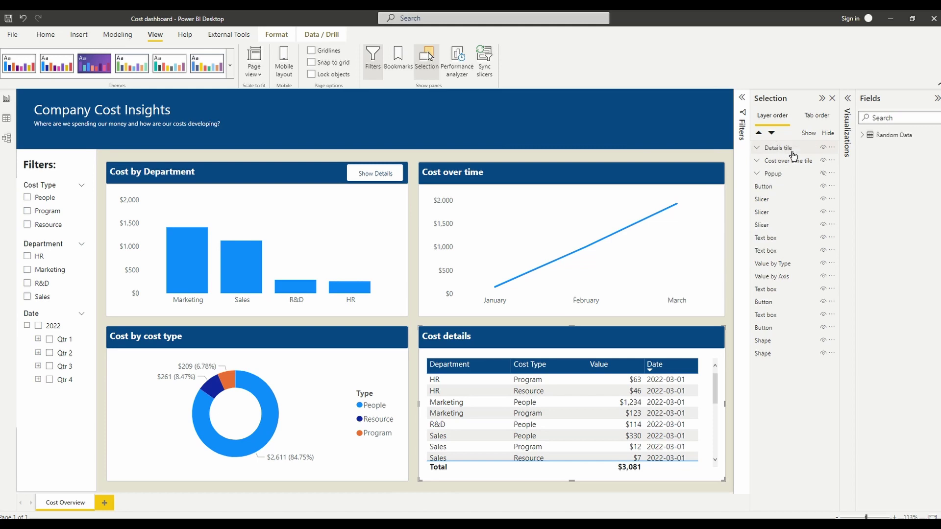
Group the Cost by cost type tile's parts and name the group 'Cost by type'.
{"action": "left_click", "coordinate": [411, 321]}
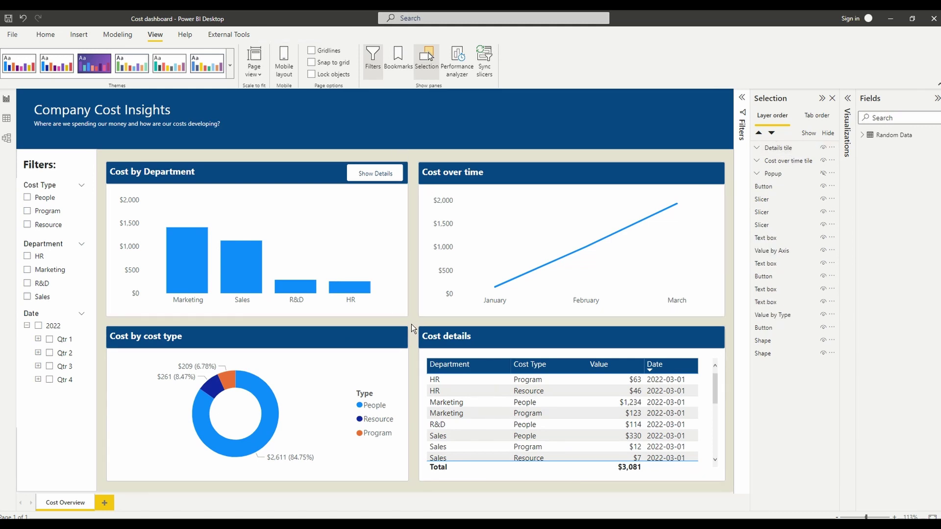
{"action": "left_click_drag", "start_coordinate": [392, 374], "coordinate": [98, 488]}
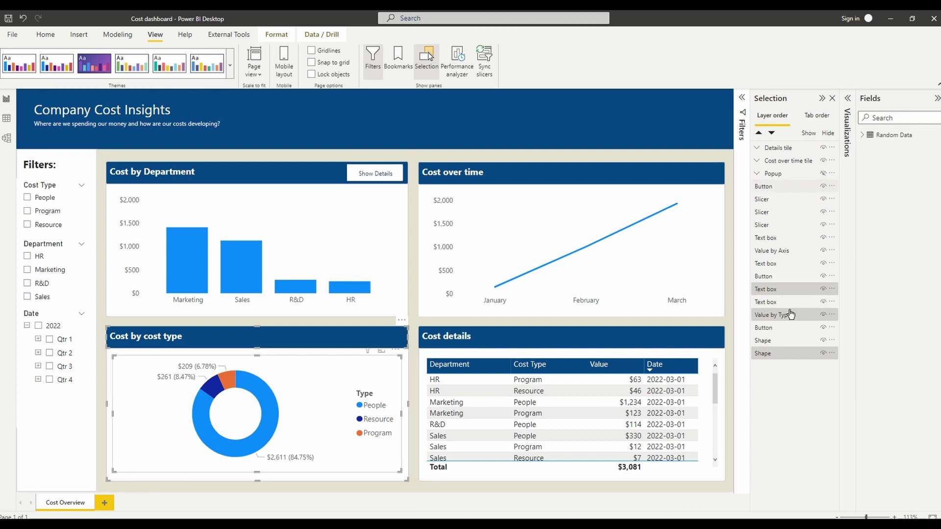
{"action": "right_click", "coordinate": [776, 295]}
{"action": "mouse_move", "coordinate": [738, 298]}
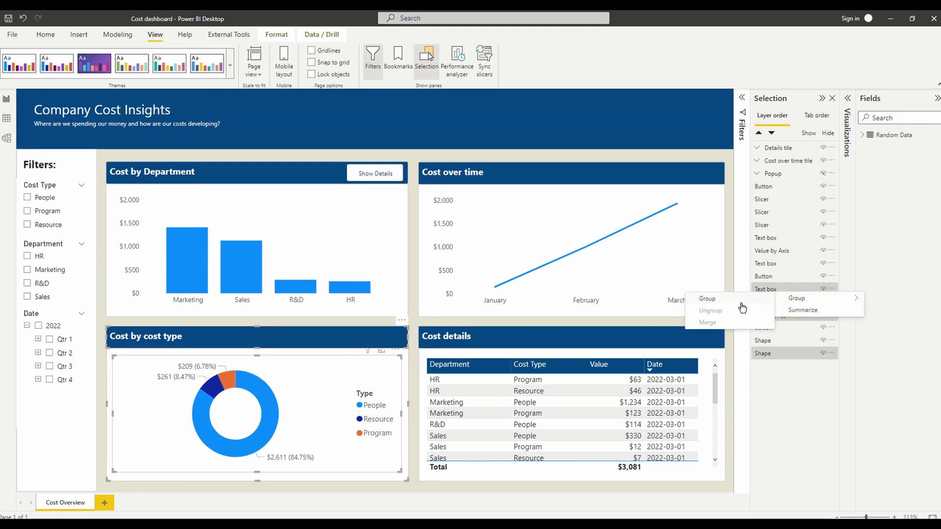
{"action": "left_click", "coordinate": [784, 297]}
{"action": "double_click", "coordinate": [779, 148]}
{"action": "type", "text": "Cost c"}
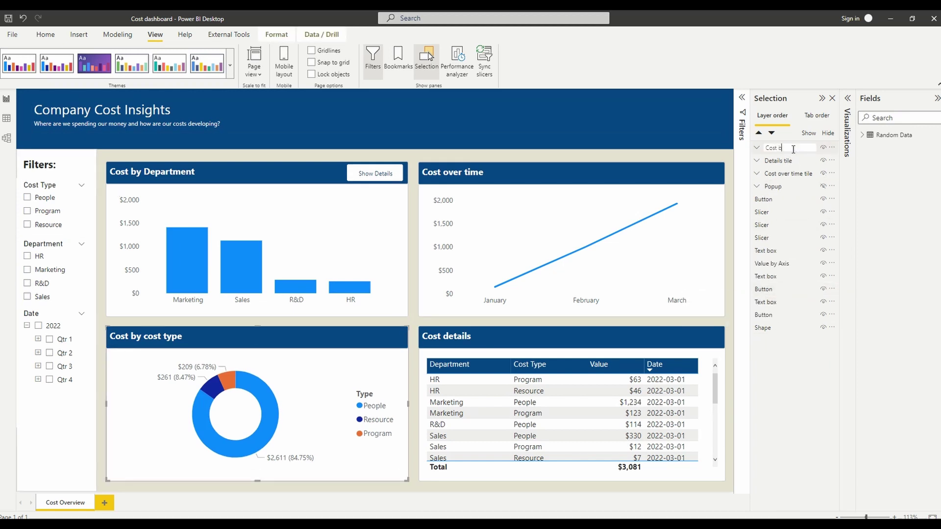
{"action": "key", "text": "BackSpace"}
{"action": "type", "text": "by type"}
{"action": "key", "text": "Return"}
Group the Cost by Department tile's parts and enter the name 'Cost by department tile'.
{"action": "left_click_drag", "start_coordinate": [101, 153], "coordinate": [412, 319]}
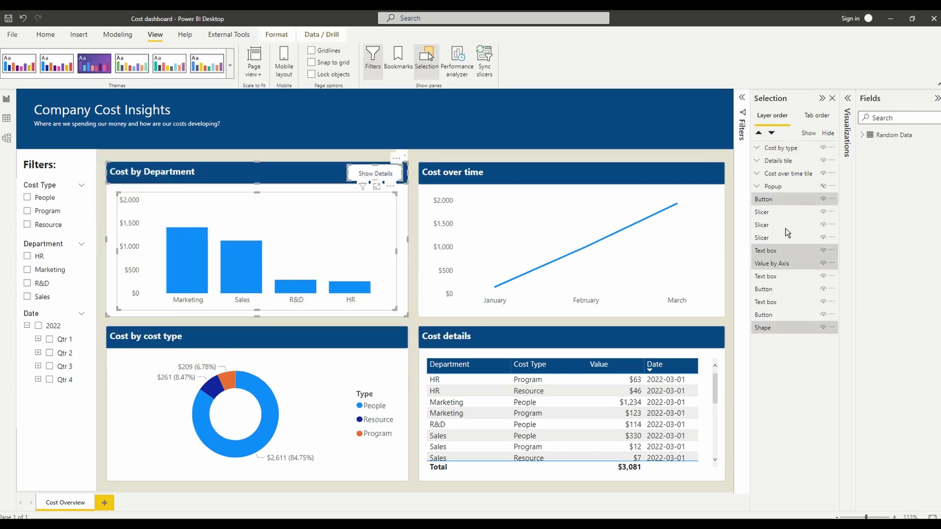
{"action": "right_click", "coordinate": [775, 199]}
{"action": "left_click", "coordinate": [765, 209]}
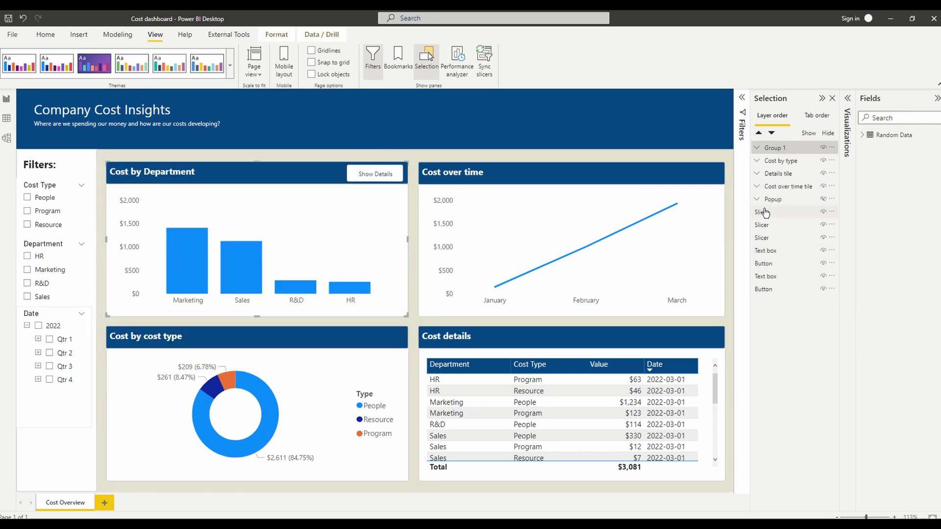
{"action": "double_click", "coordinate": [773, 148]}
{"action": "type", "text": "Cost by depar"}
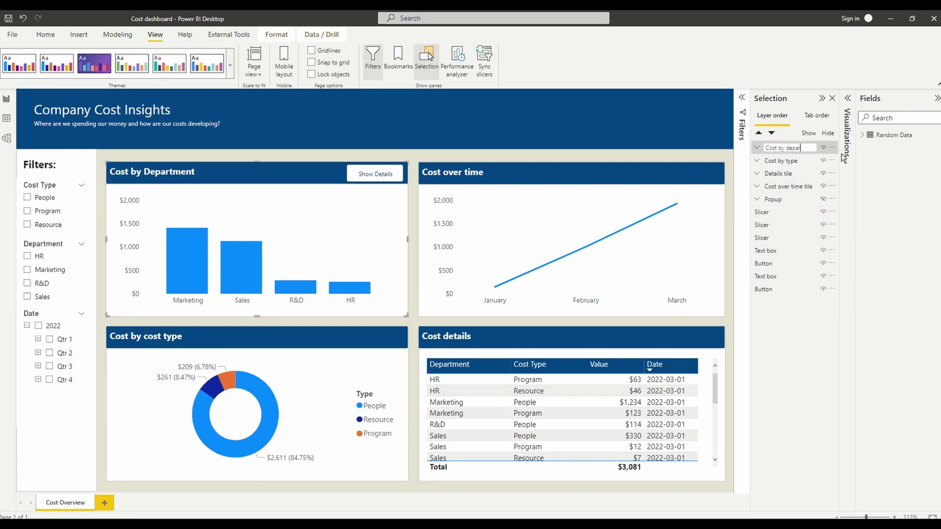
{"action": "type", "text": "tment tile"}
Confirm the 'Cost by department tile' name, then group the filter slicers and heading as 'Sidebar'.
{"action": "key", "text": "Return"}
{"action": "left_click", "coordinate": [104, 154]}
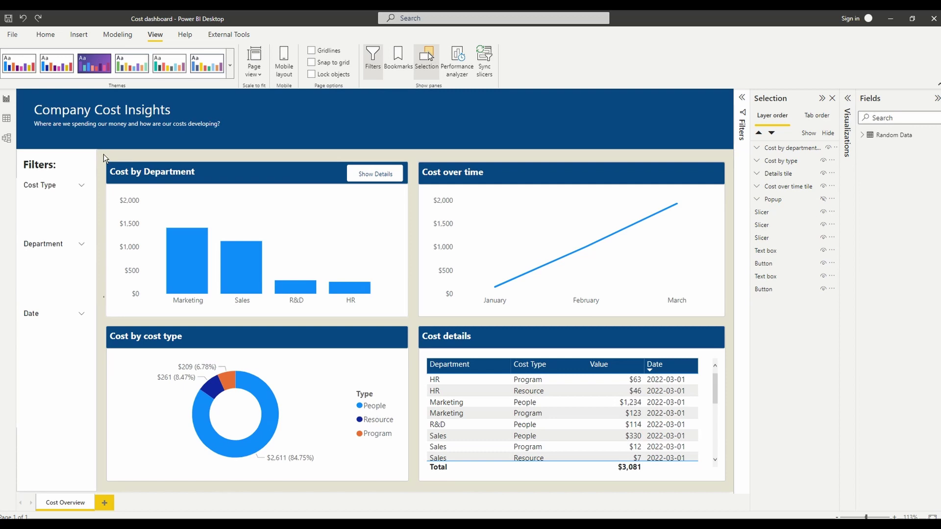
{"action": "left_click_drag", "start_coordinate": [102, 152], "coordinate": [18, 489]}
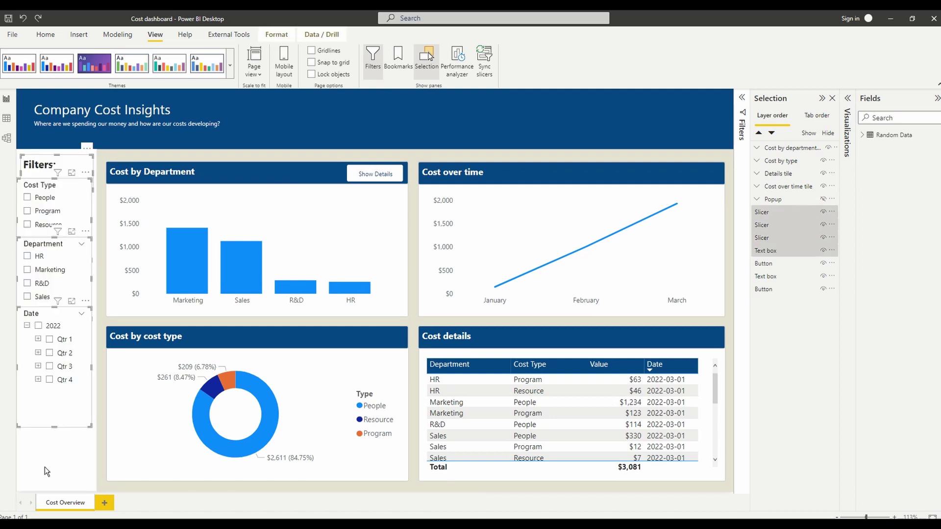
{"action": "right_click", "coordinate": [778, 212]}
{"action": "mouse_move", "coordinate": [798, 217]}
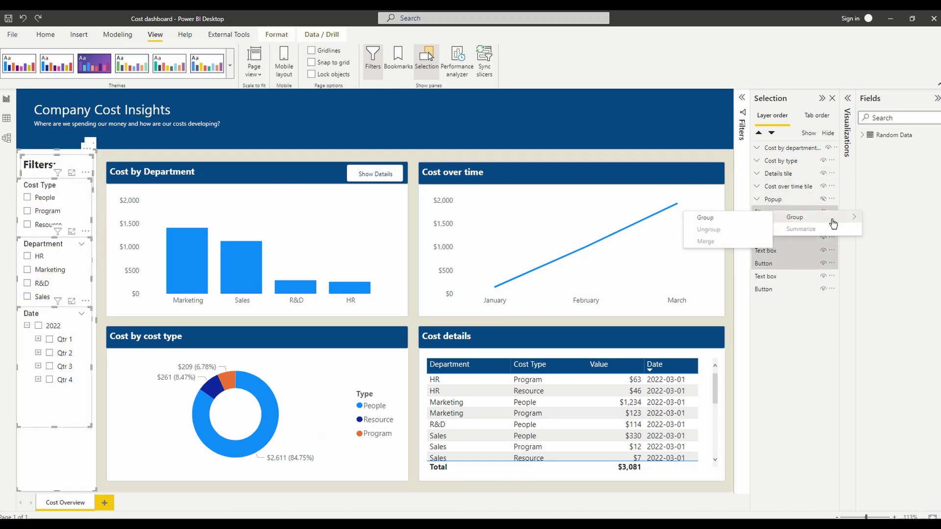
{"action": "left_click", "coordinate": [744, 218]}
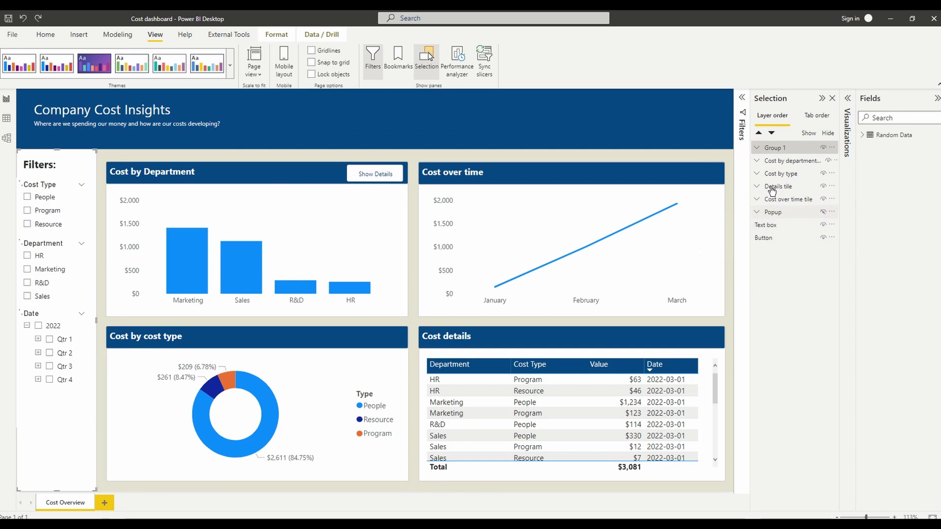
{"action": "double_click", "coordinate": [780, 147]}
{"action": "type", "text": "Sidebar"}
{"action": "key", "text": "Return"}
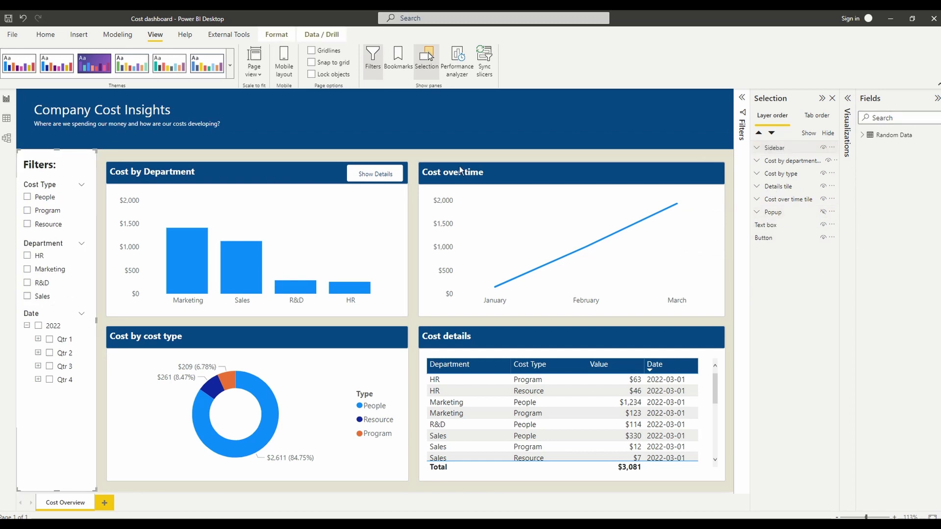
{"action": "left_click", "coordinate": [154, 139]}
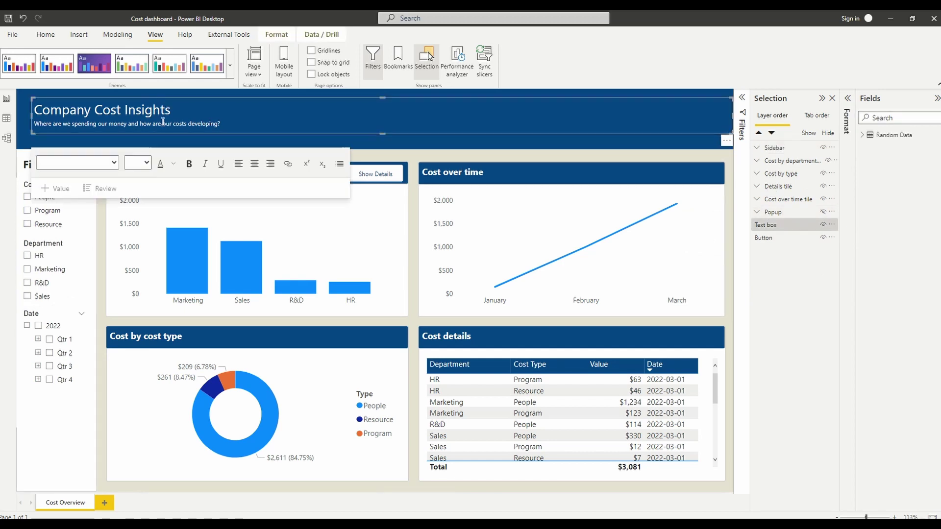
Group the selected title text box and button layers and name the group 'Topbar'.
{"action": "right_click", "coordinate": [767, 225]}
{"action": "mouse_move", "coordinate": [848, 238]}
{"action": "left_click", "coordinate": [732, 234]}
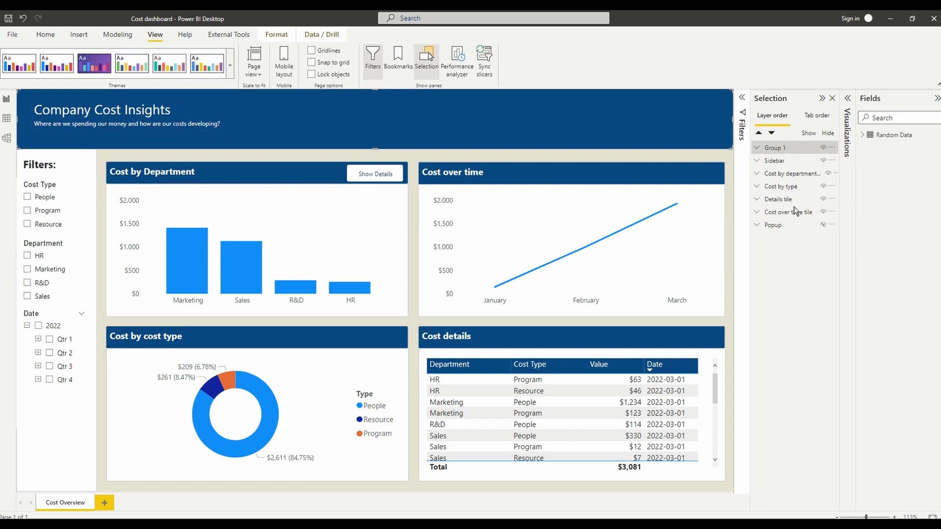
{"action": "double_click", "coordinate": [802, 148]}
{"action": "type", "text": "Topbar"}
{"action": "key", "text": "Return"}
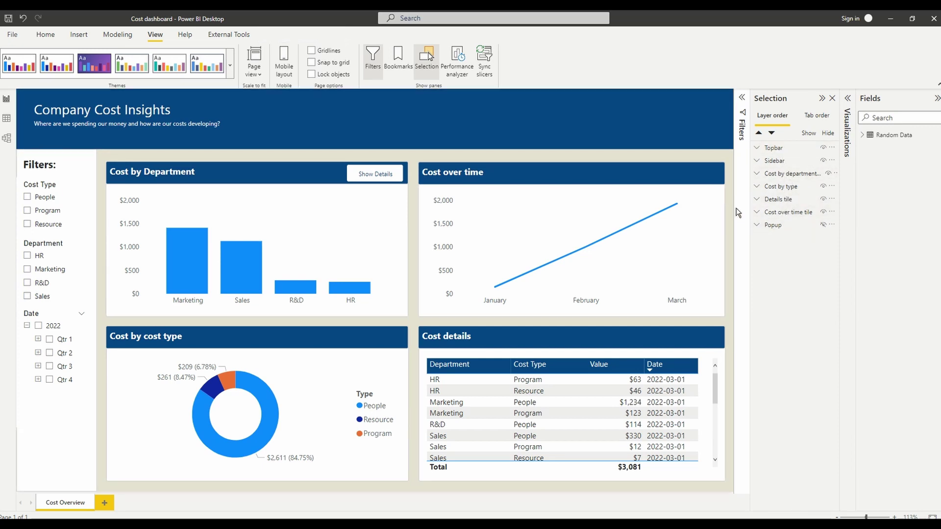
Move the Popup group to the top of the layer order, testing its visibility, and leave it hidden.
{"action": "left_click_drag", "start_coordinate": [778, 225], "coordinate": [782, 149]}
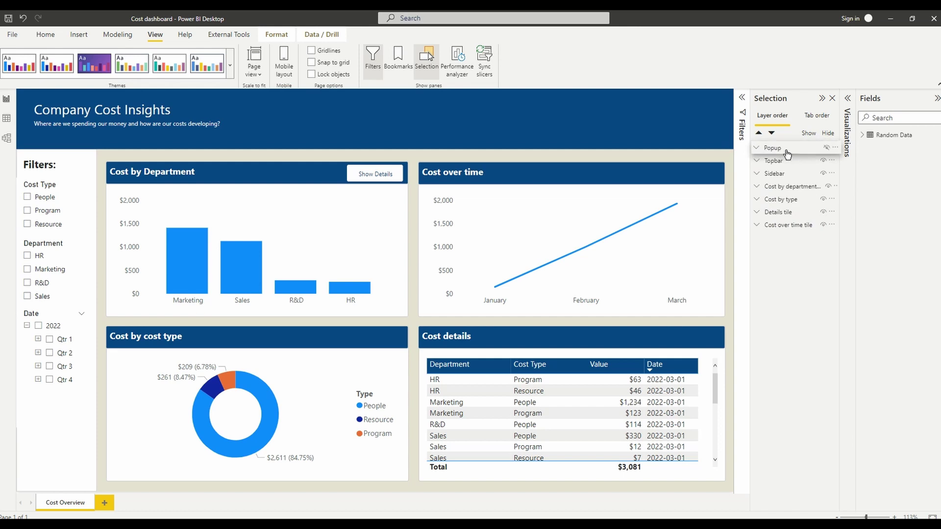
{"action": "left_click", "coordinate": [823, 148]}
{"action": "left_click", "coordinate": [823, 148]}
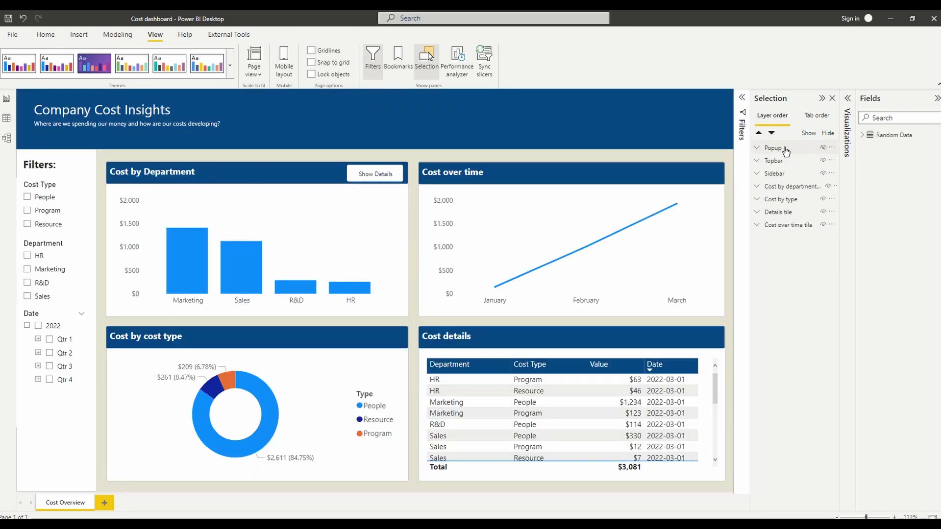
{"action": "left_click_drag", "start_coordinate": [784, 149], "coordinate": [782, 229]}
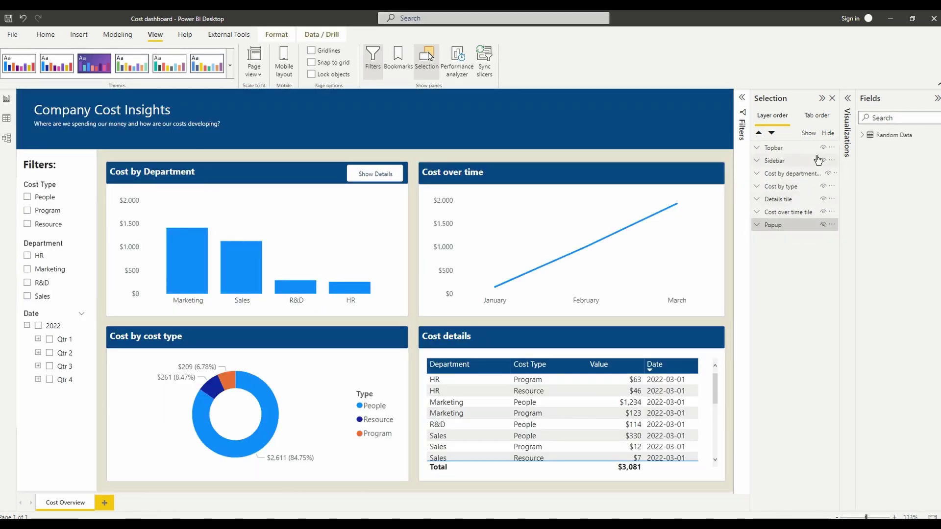
{"action": "left_click", "coordinate": [823, 225]}
{"action": "left_click", "coordinate": [823, 225]}
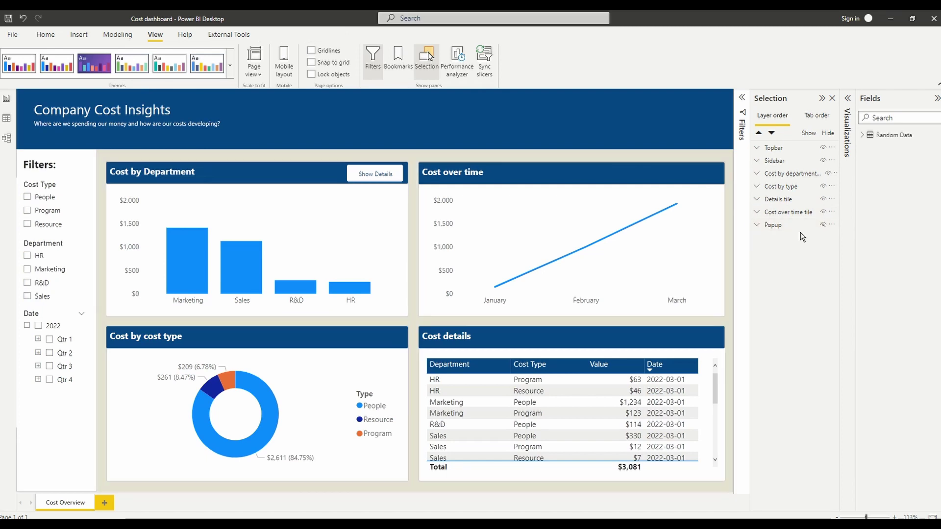
{"action": "left_click_drag", "start_coordinate": [784, 225], "coordinate": [780, 148]}
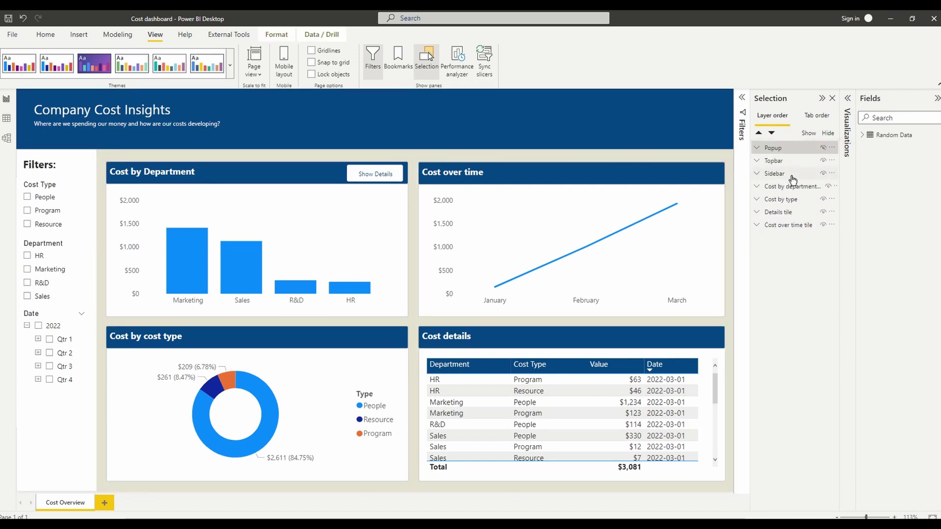
Expand Topbar and rename its text box to TXT_Title and its button to BTN_ShowDetails.
{"action": "left_click", "coordinate": [758, 161]}
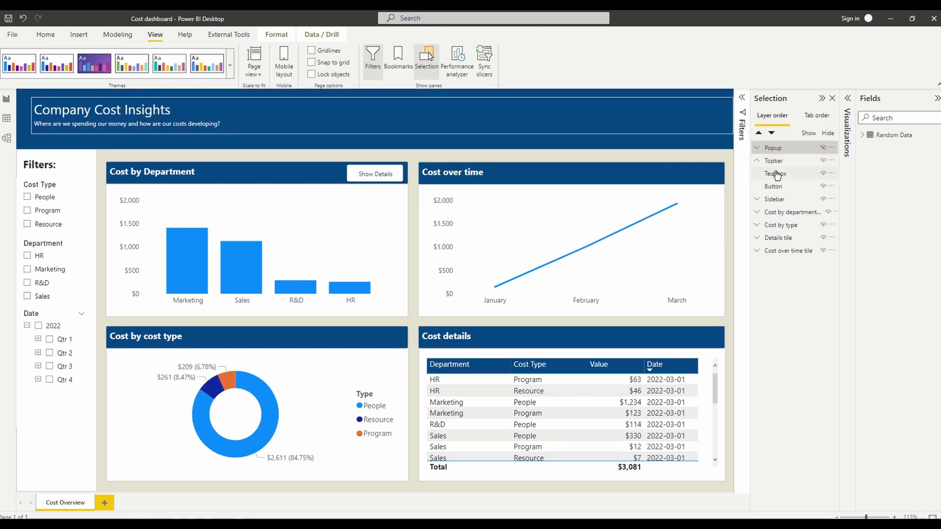
{"action": "double_click", "coordinate": [776, 175]}
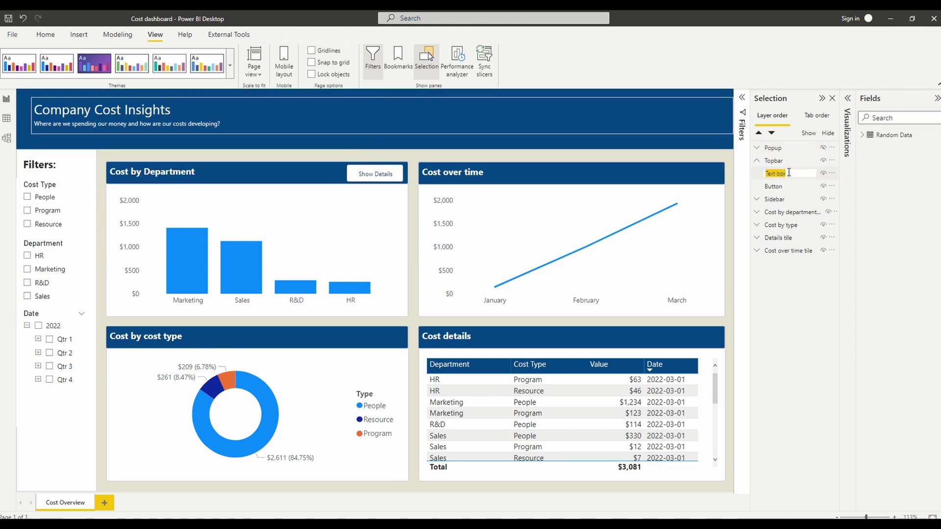
{"action": "type", "text": "TXT_Title"}
{"action": "key", "text": "Return"}
{"action": "double_click", "coordinate": [775, 187]}
{"action": "type", "text": "BTN_ShowD"}
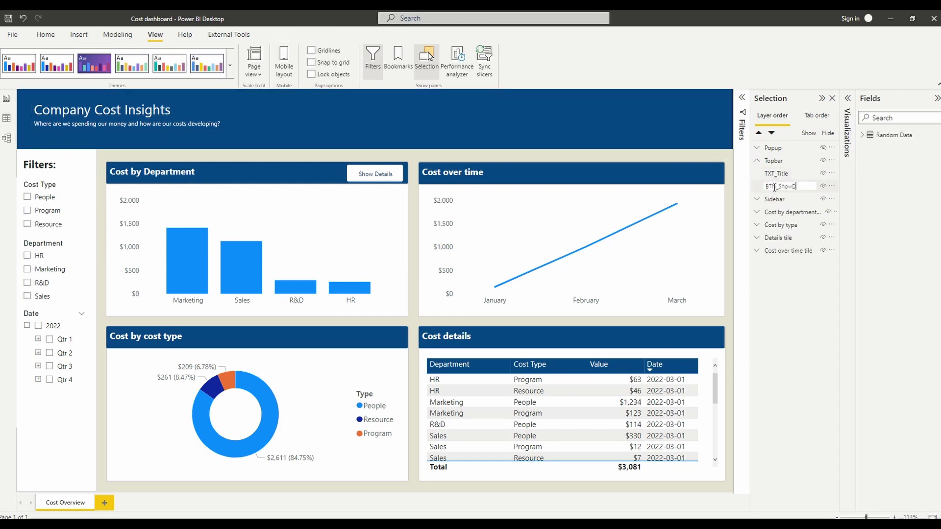
{"action": "type", "text": "etails"}
{"action": "key", "text": "Return"}
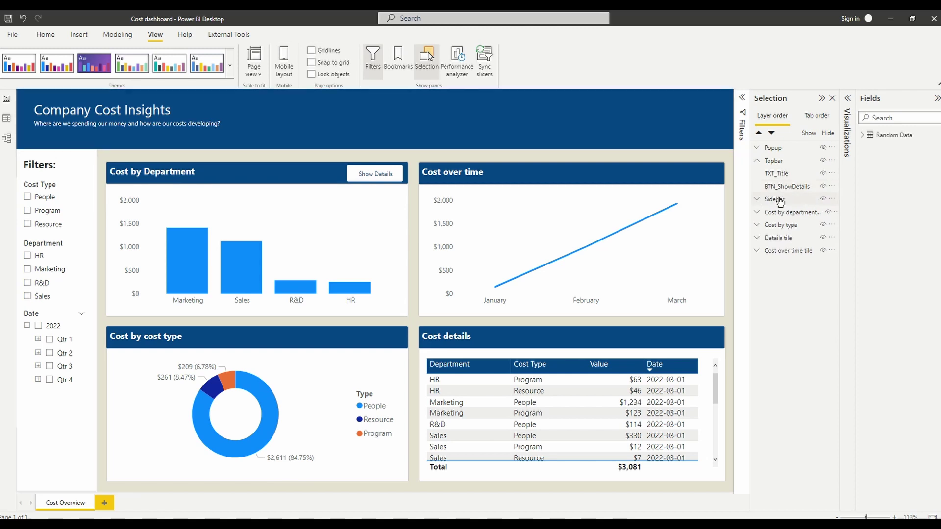
{"action": "left_click", "coordinate": [774, 199]}
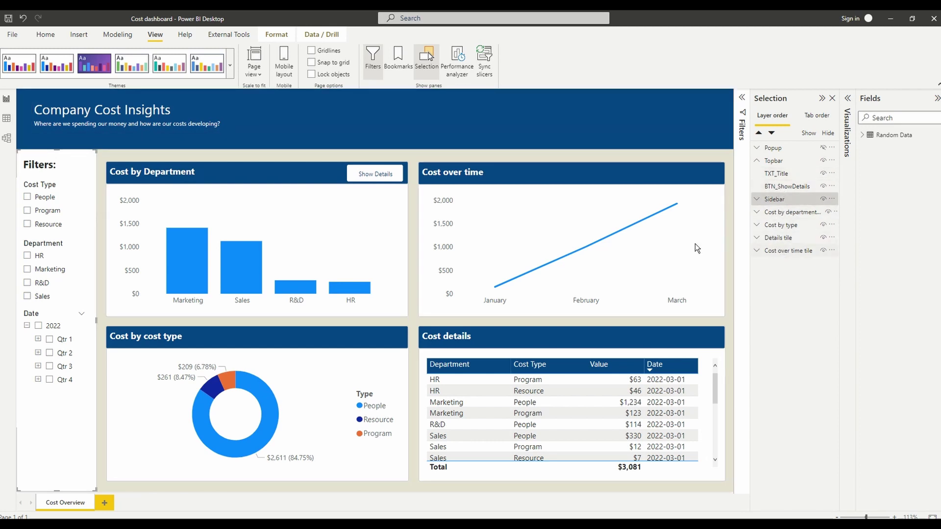
{"action": "left_click", "coordinate": [424, 158]}
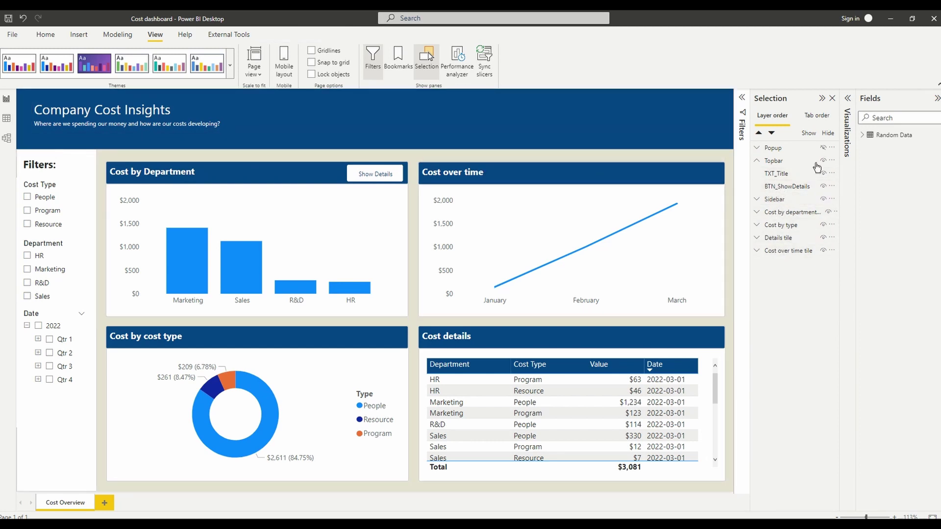
{"action": "left_click", "coordinate": [440, 167]}
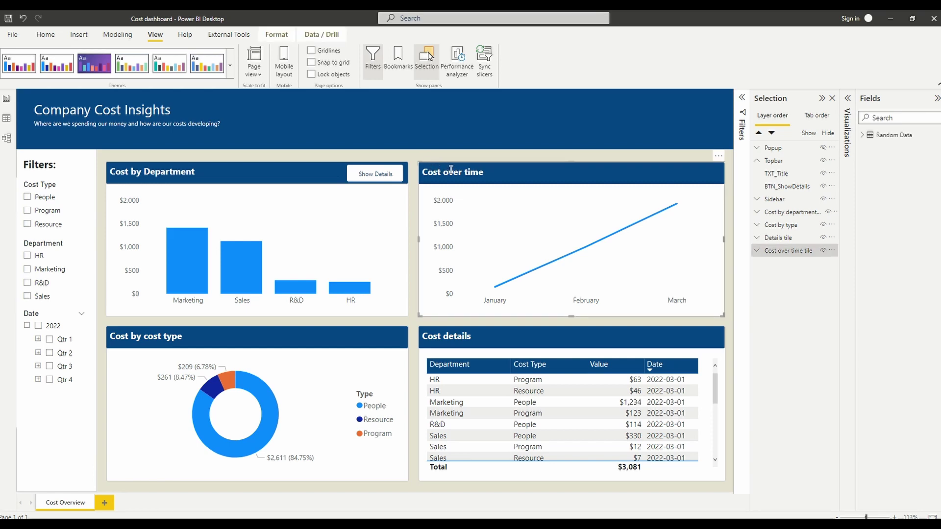
{"action": "left_click", "coordinate": [485, 172]}
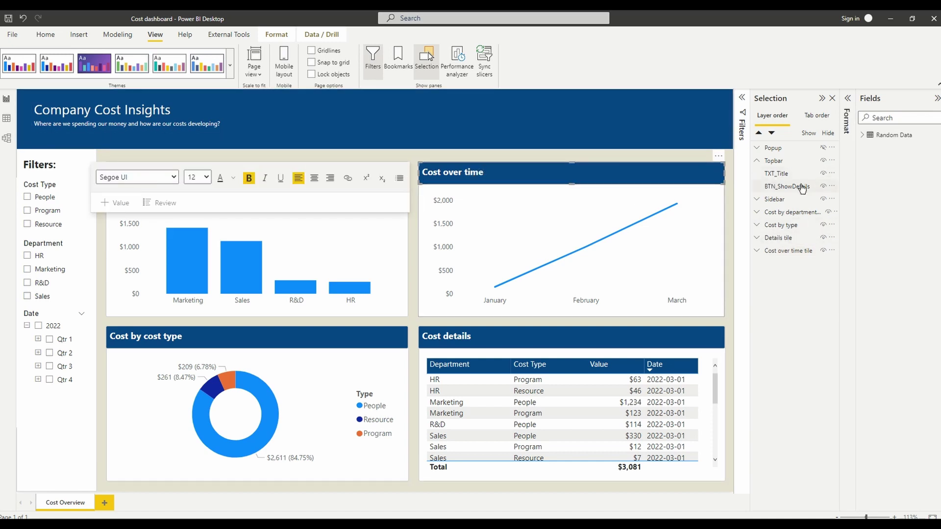
{"action": "left_click", "coordinate": [414, 158]}
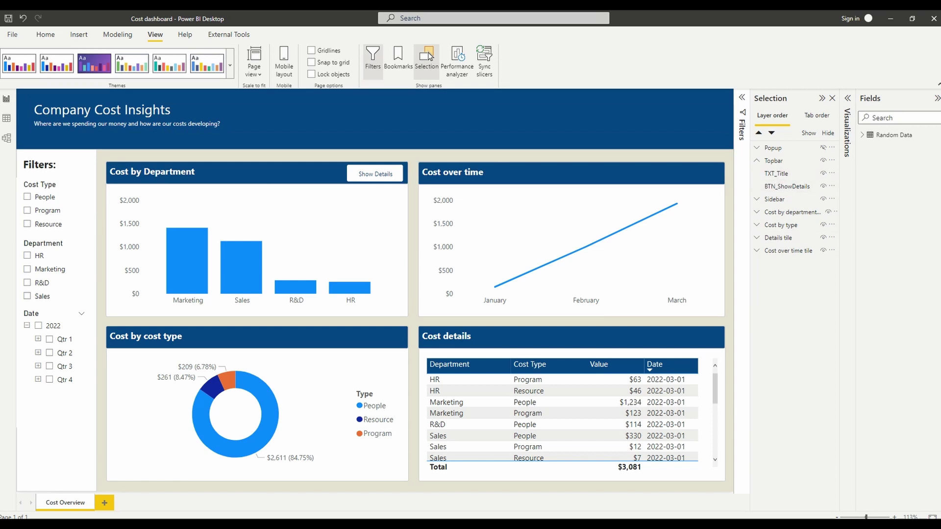
Undo the last change, then top-align the Cost by cost type and Cost by Department charts.
{"action": "key", "text": "ctrl+z"}
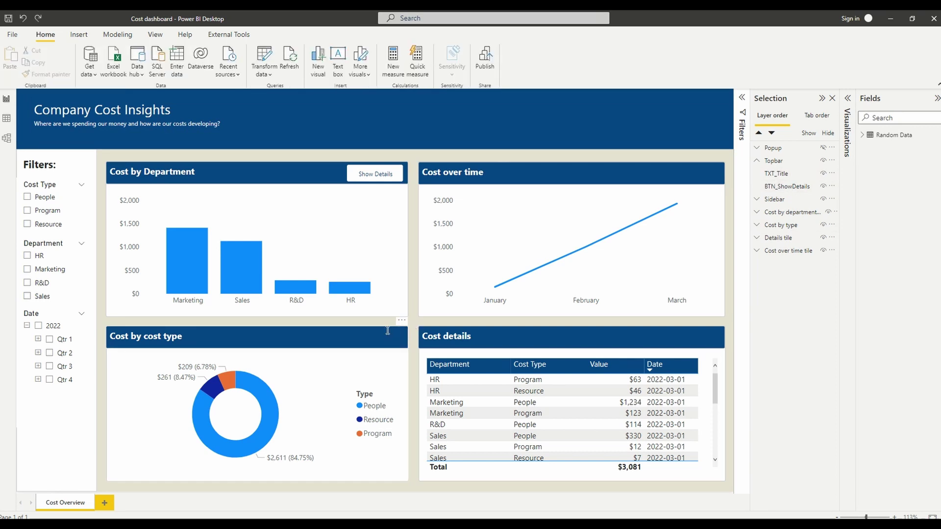
{"action": "left_click", "coordinate": [365, 327]}
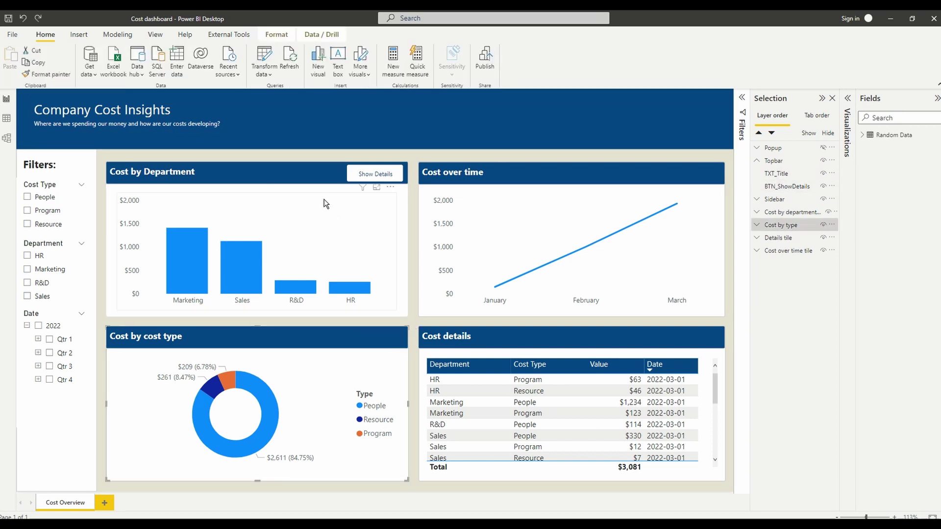
{"action": "left_click", "coordinate": [321, 166], "text": "ctrl"}
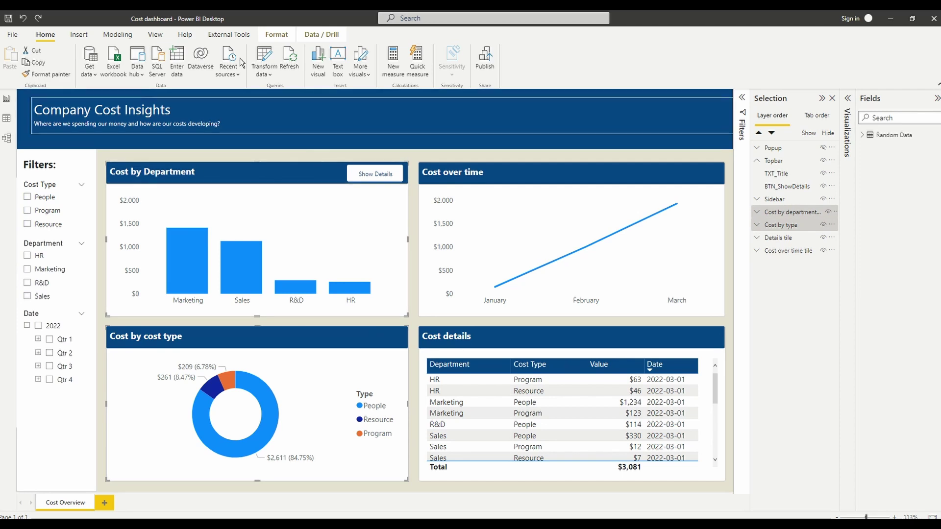
{"action": "left_click", "coordinate": [272, 34]}
{"action": "left_click", "coordinate": [209, 76]}
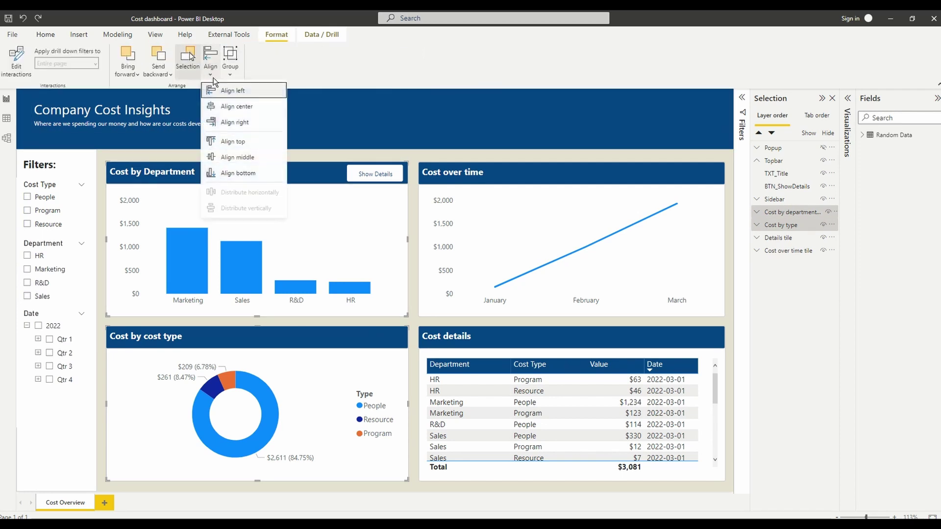
{"action": "left_click", "coordinate": [238, 135]}
{"action": "left_click", "coordinate": [415, 271]}
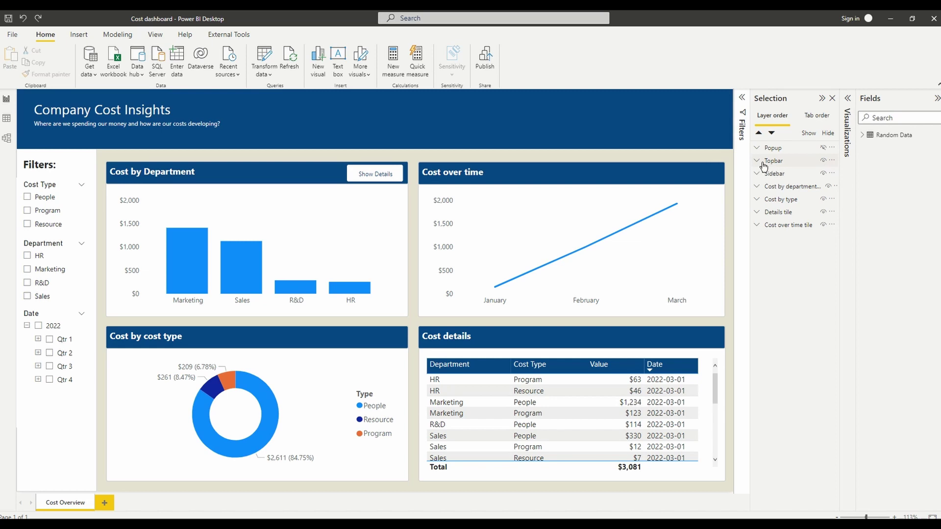
Expand the Topbar group to check that it holds TXT_Title and BTN_ShowDetails.
{"action": "left_click", "coordinate": [757, 162]}
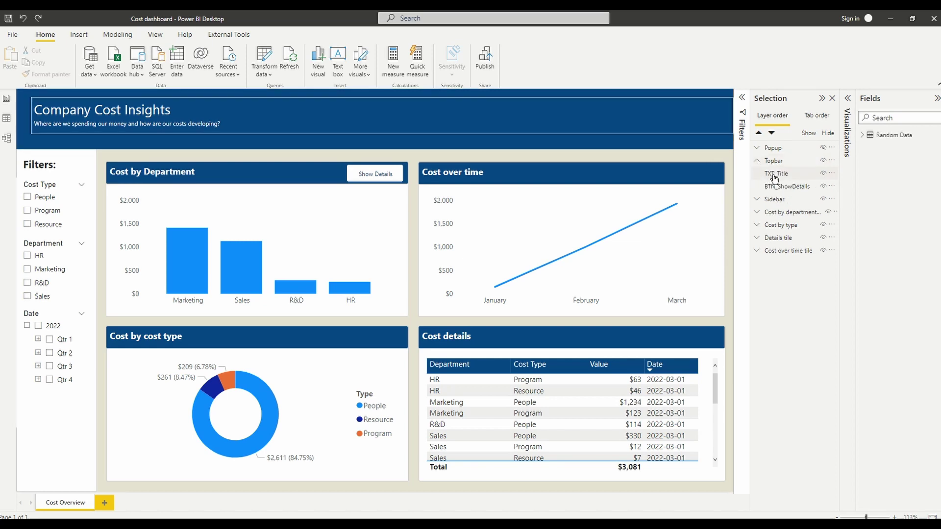